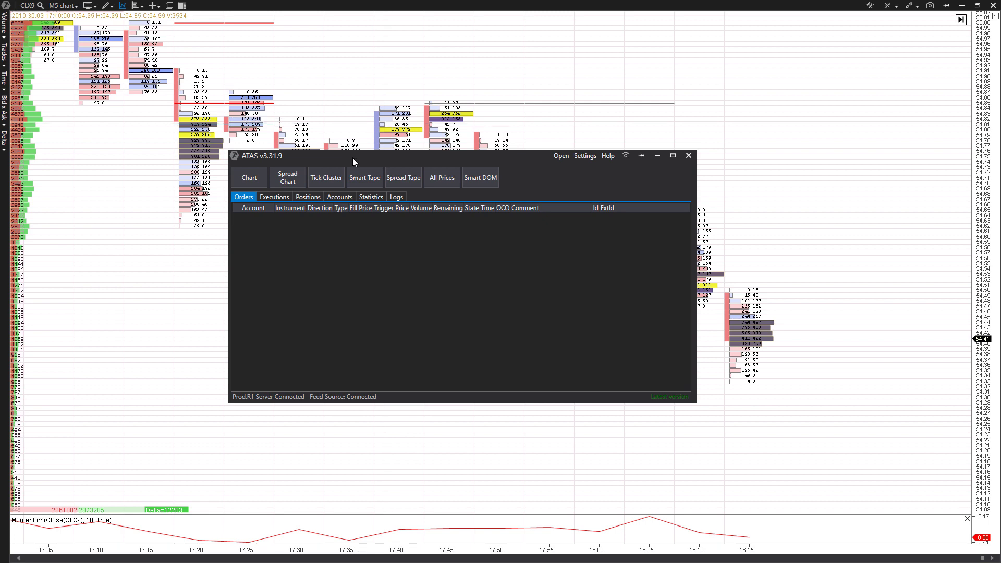
Open the Hot Key Manager from Settings and review the Trading, Charting and Smart Dom lists, ending on Trading
mouse_move(518, 155)
left_mouse_down()
mouse_move(470, 87)
mouse_move(549, 163)
mouse_move(524, 155)
left_mouse_up()
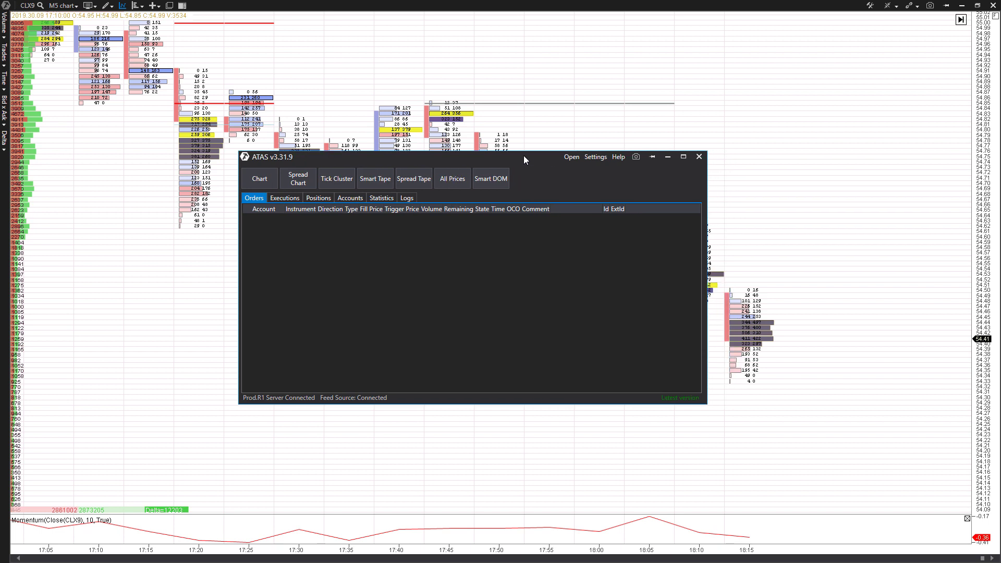
left_click(596, 156)
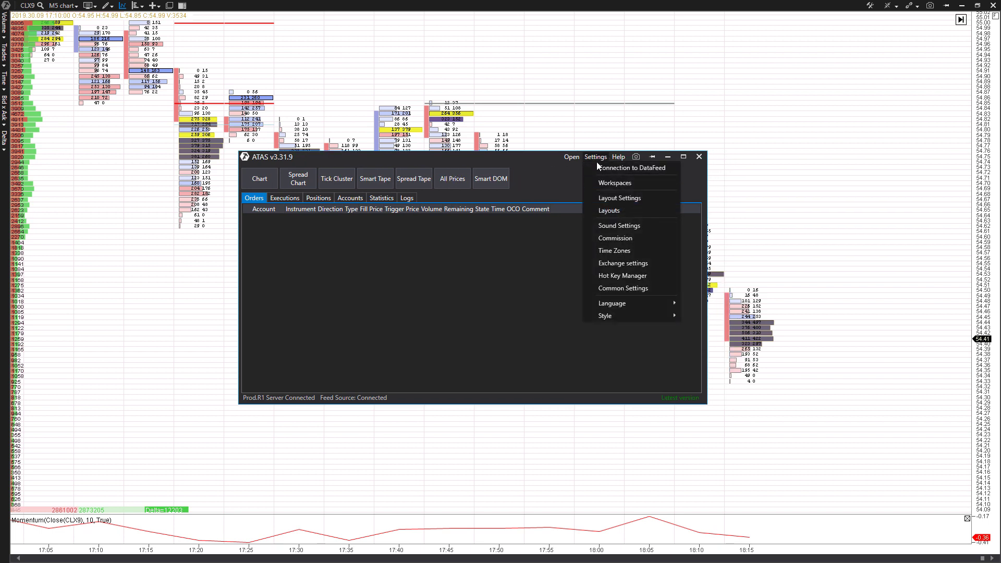
left_click(631, 280)
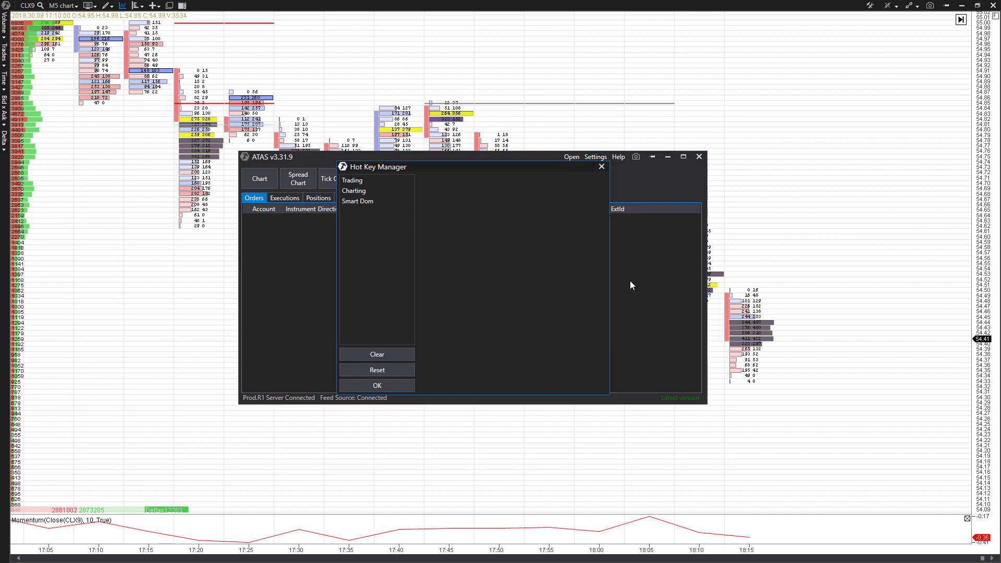
left_click(370, 183)
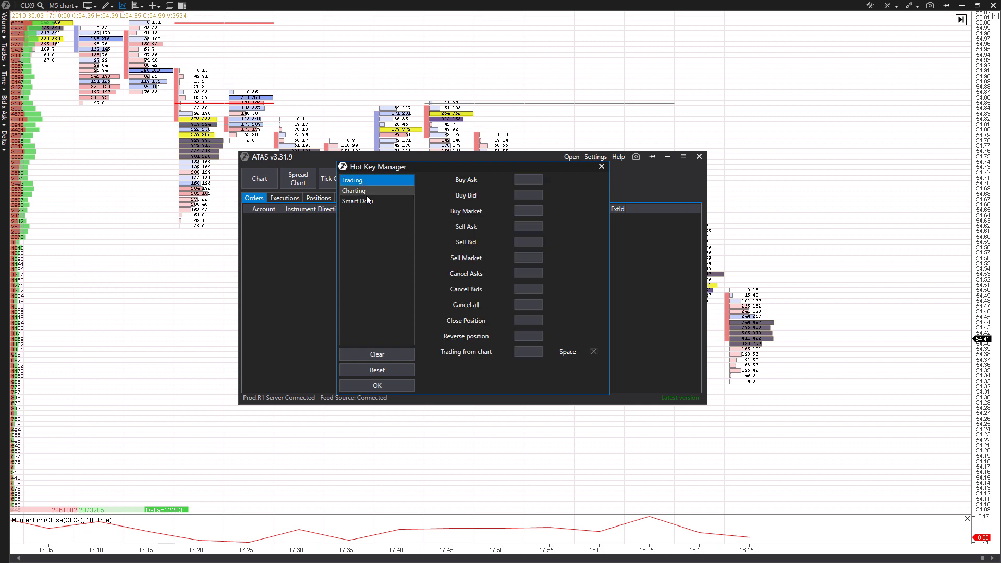
left_click(366, 195)
left_click(368, 205)
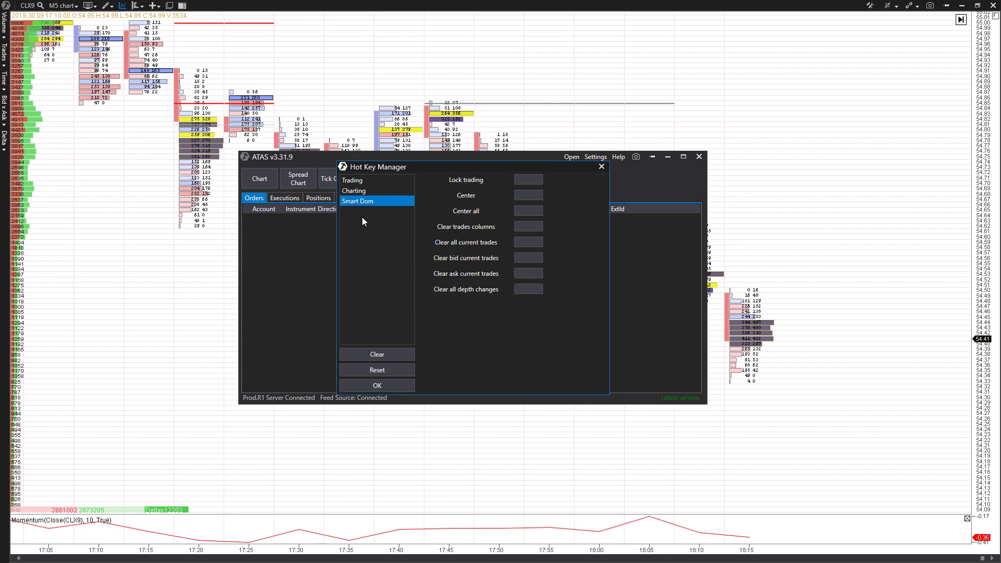
left_click(352, 182)
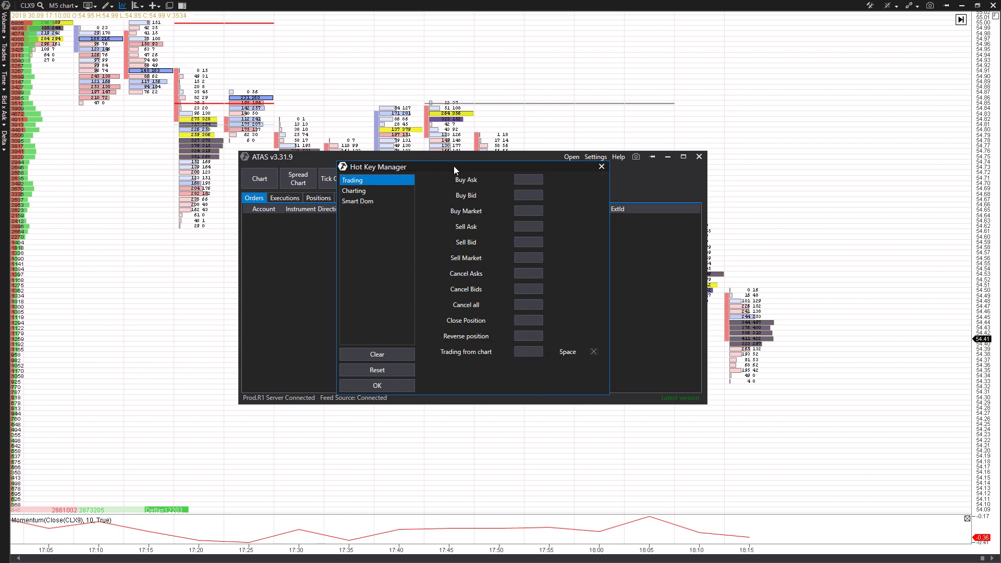
Shift the Hot Key Manager dialog slightly to the right
left_click_drag(451, 166, 474, 161)
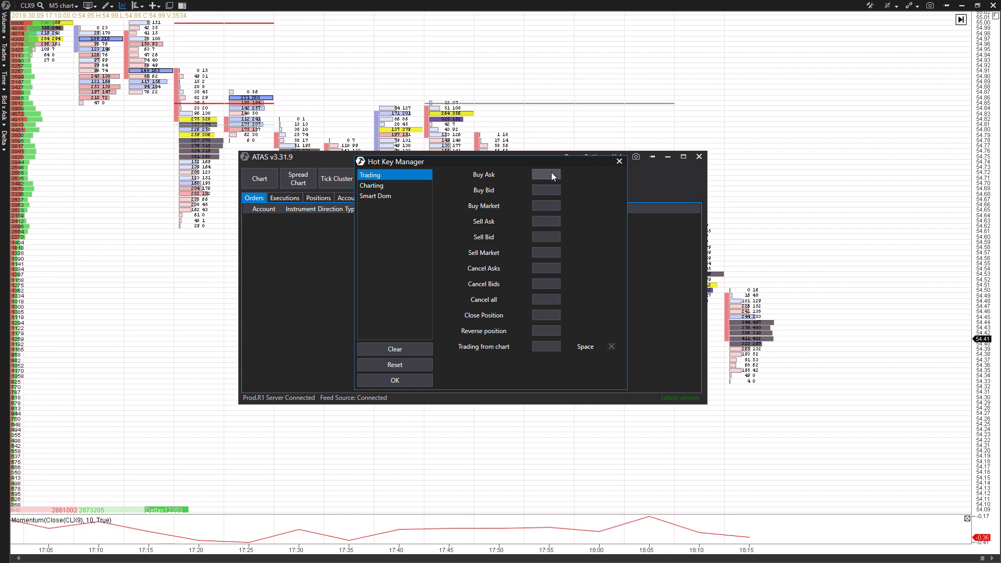
Bind Buy Market to Ctrl+NumPad8, replacing an initial plain NumPad8 assignment
left_click(550, 208)
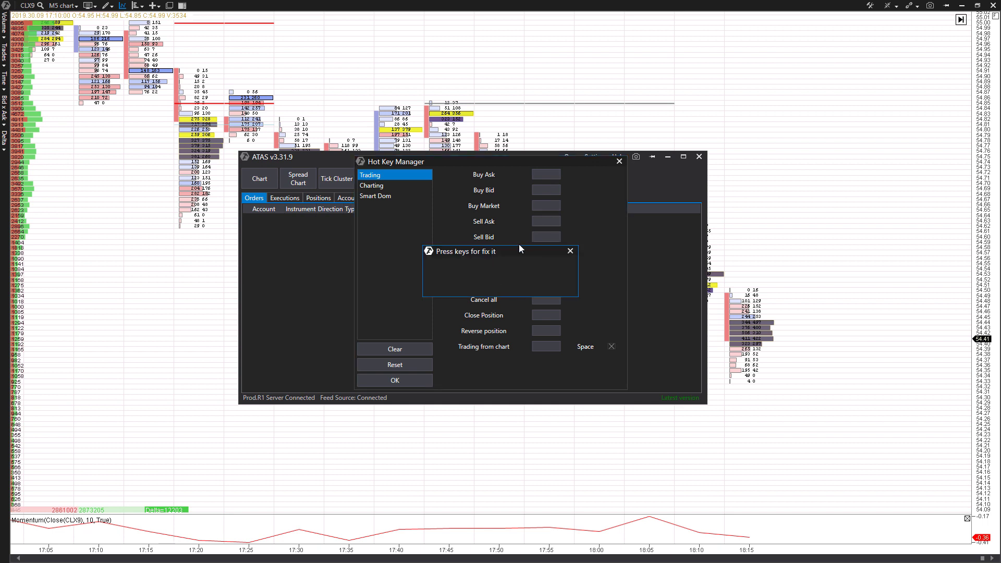
left_click_drag(515, 249, 536, 239)
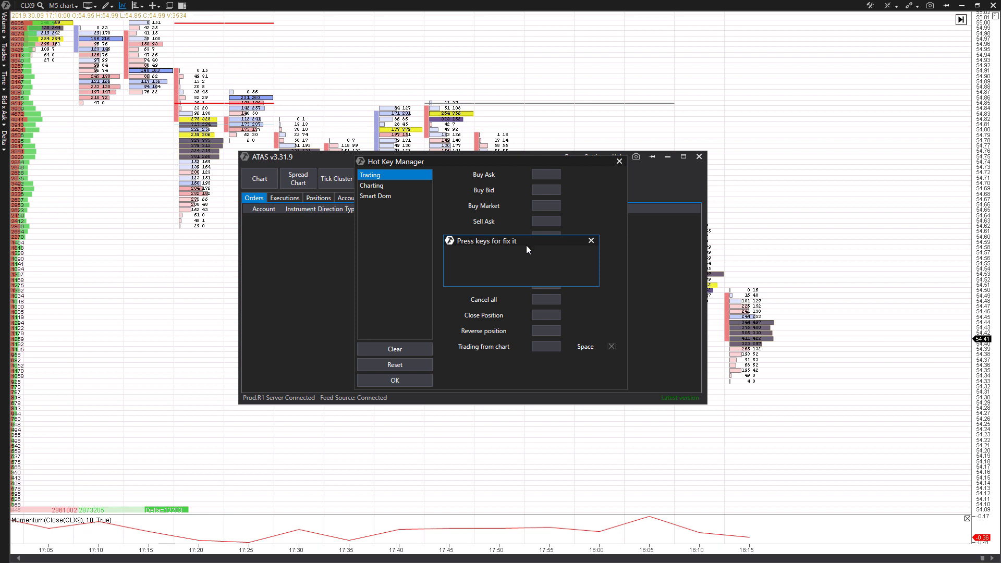
key("KP_8")
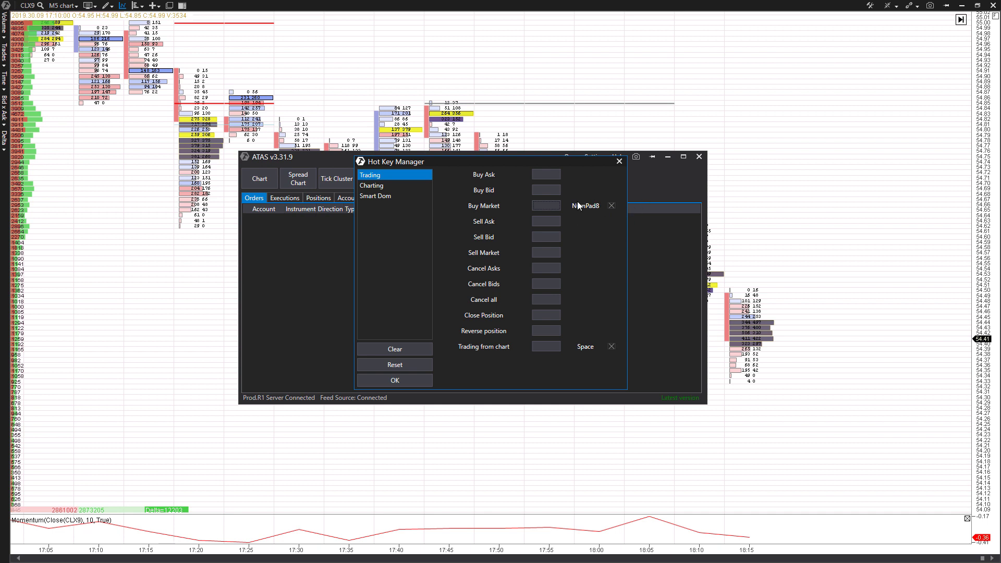
left_click(553, 208)
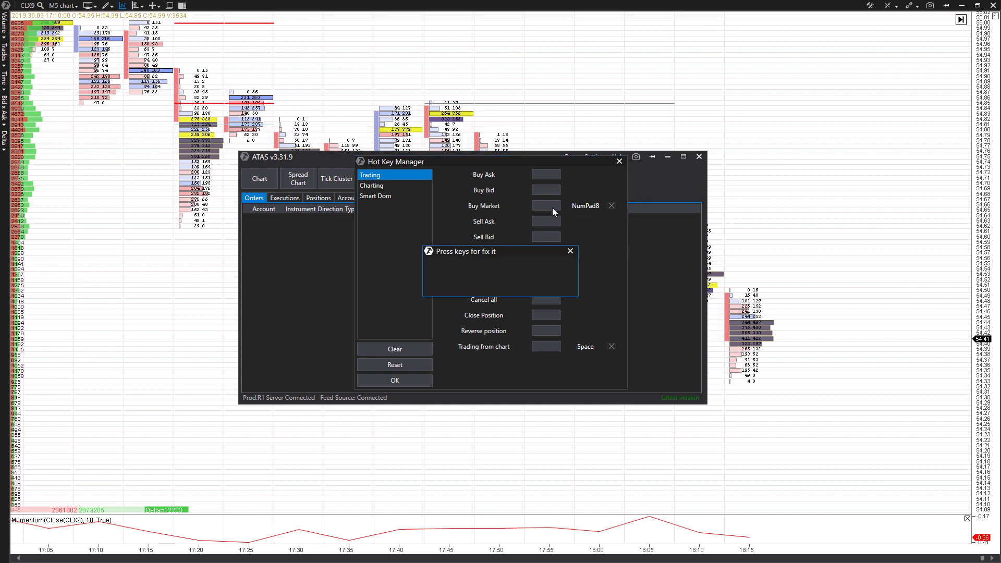
key("ctrl")
key("ctrl+KP_8")
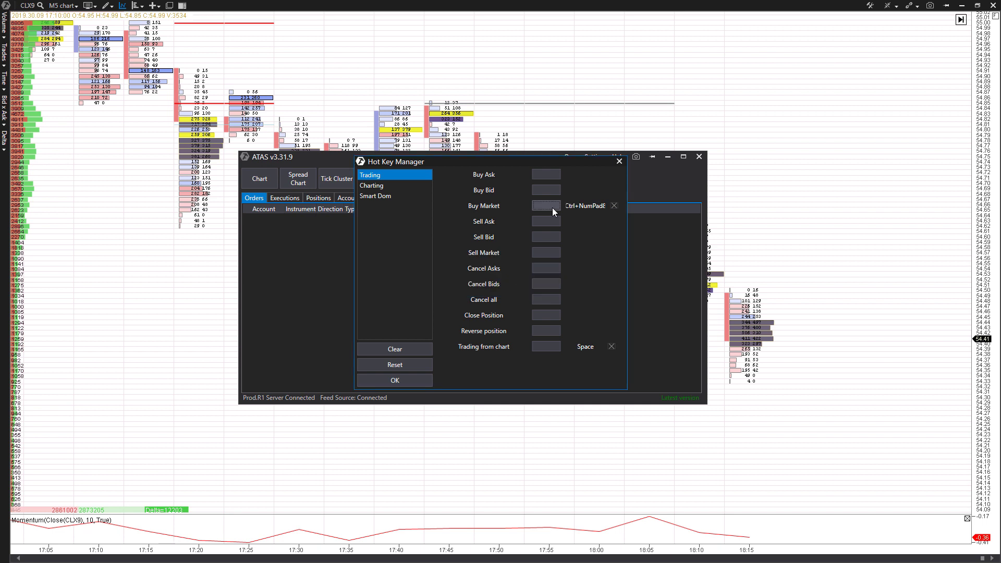
Assign the Shift+D9 hotkey to Cancel Asks in the Trading list
left_click(543, 271)
key("shift")
left_click(544, 270)
left_click(539, 267)
key("shift+9")
Scroll through the Charting hotkeys, such as Trend Line F2, Fibonacci Retracements F8 and Ruler F9
left_click(368, 187)
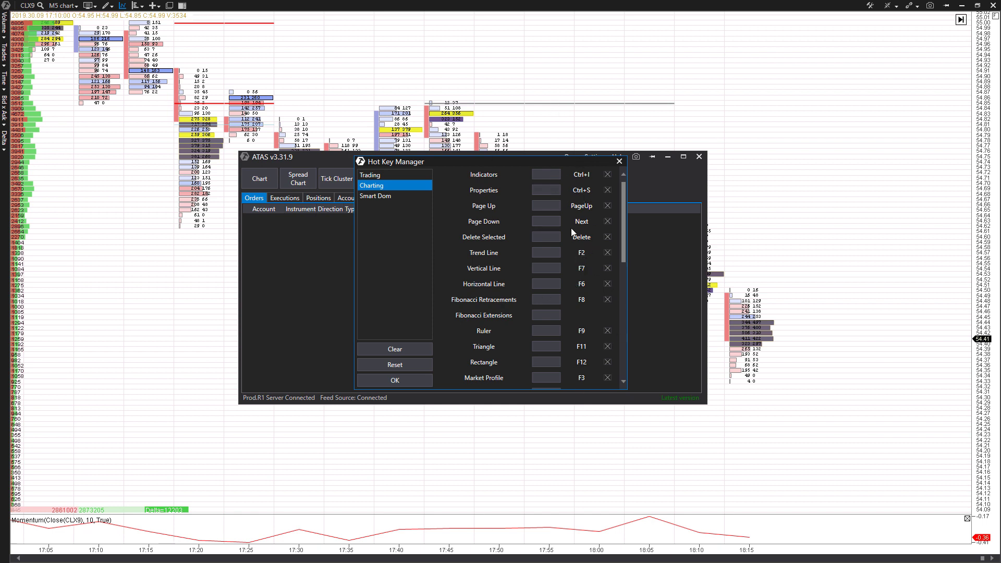
scroll(581, 281, "down", 9)
scroll(578, 271, "down", 1)
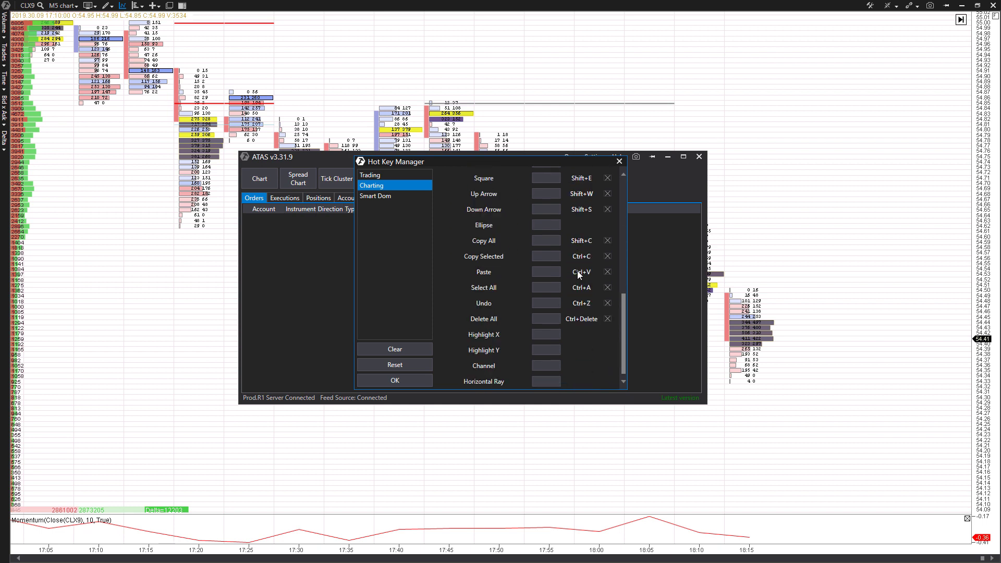
scroll(587, 261, "up", 10)
scroll(545, 173, "up", 1)
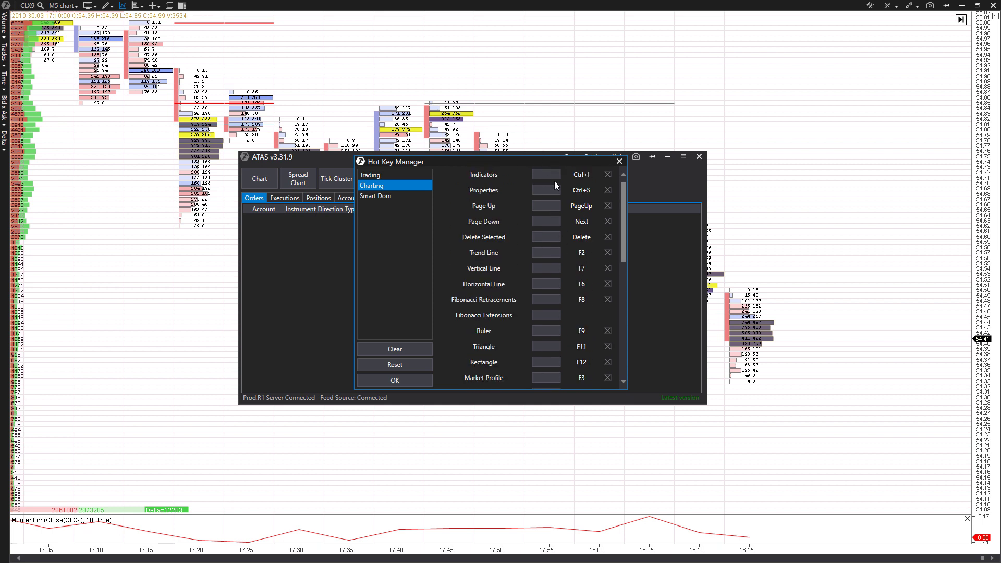
scroll(547, 228, "down", 10)
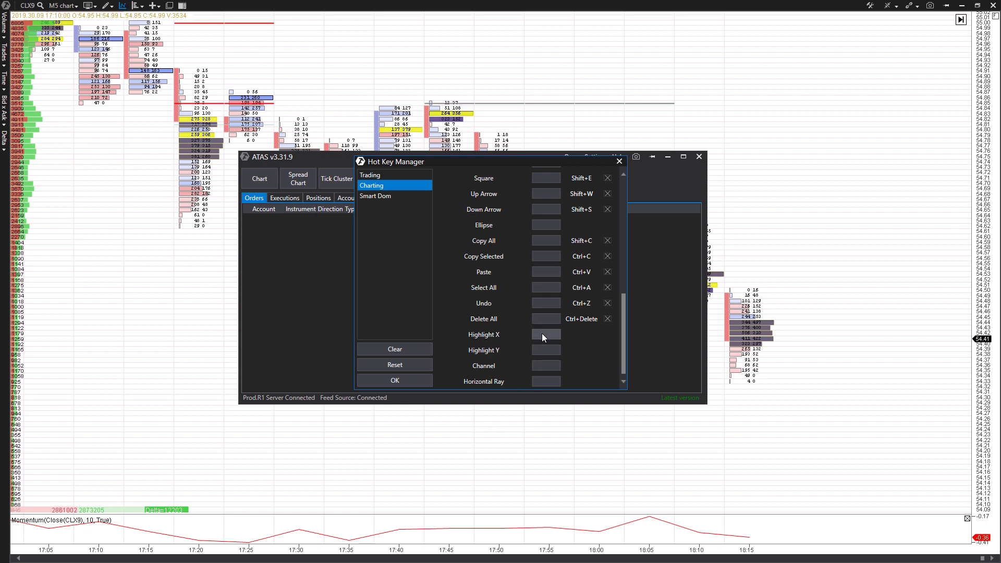
scroll(542, 335, "up", 10)
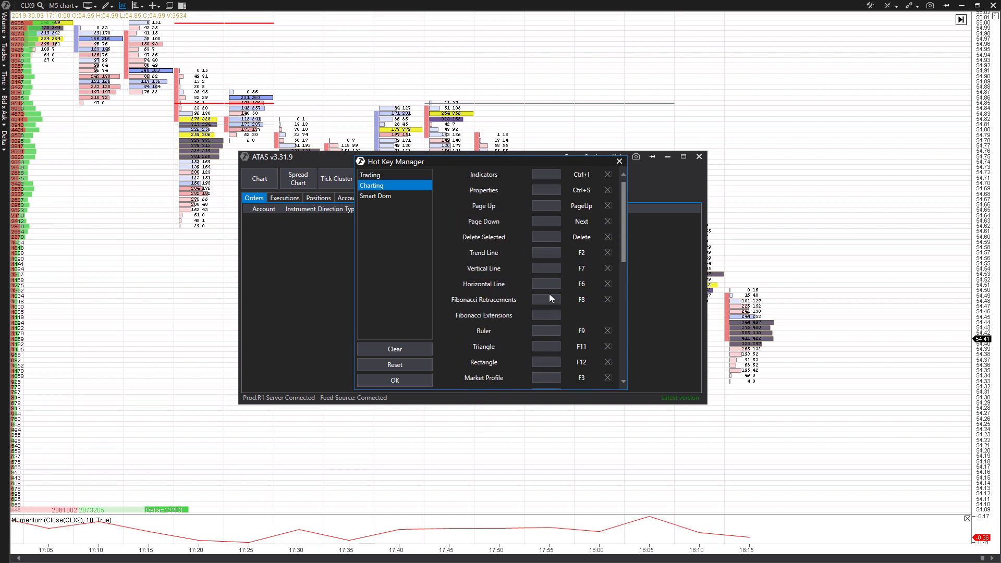
In the Smart Dom list, give Lock trading a Tab and Q key combination
left_click(392, 194)
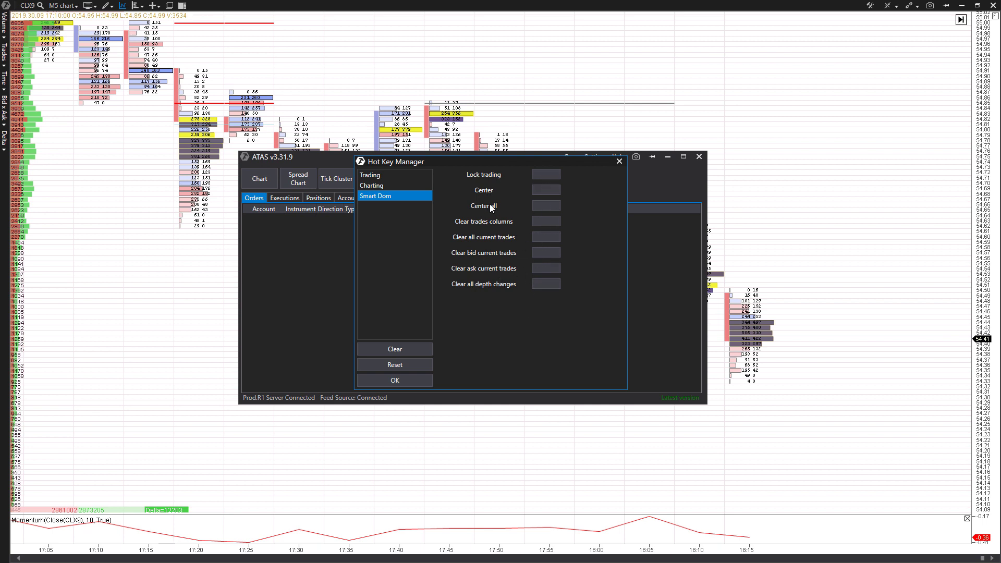
left_click(543, 177)
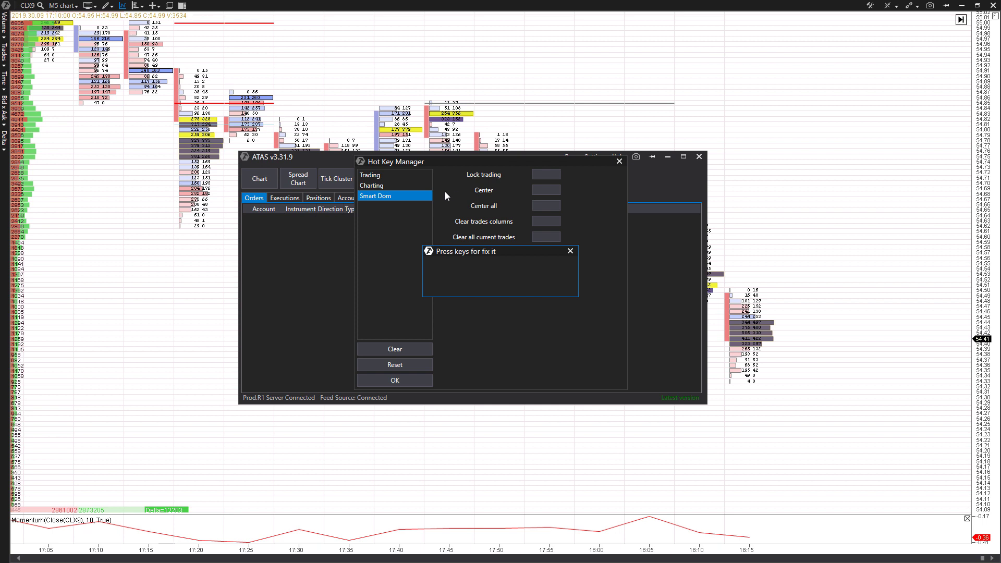
key("Tab")
key("q")
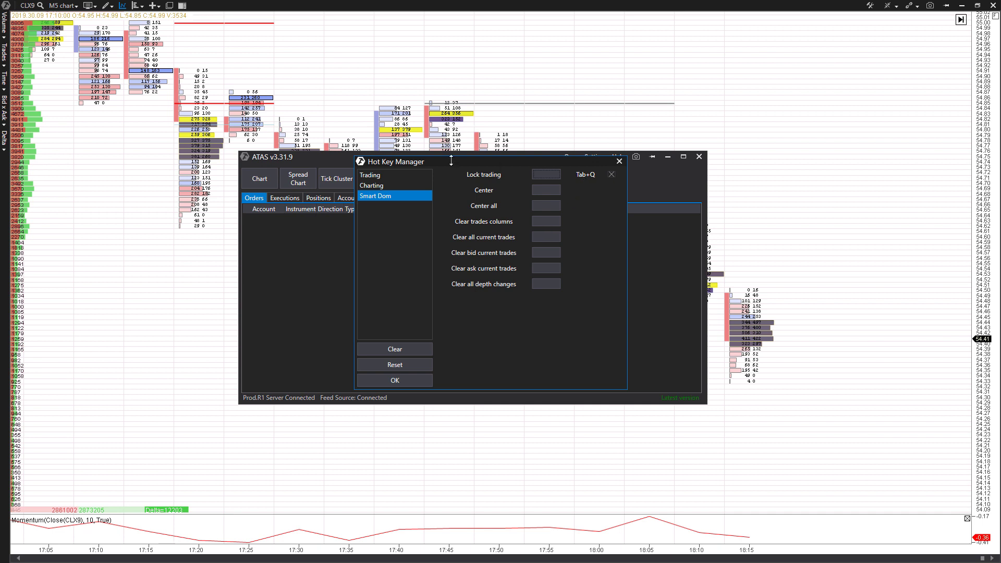
Save the shortcuts with OK, reopen the Hot Key Manager to verify, then close it and Settings
left_click(403, 383)
left_click(596, 158)
left_click(625, 276)
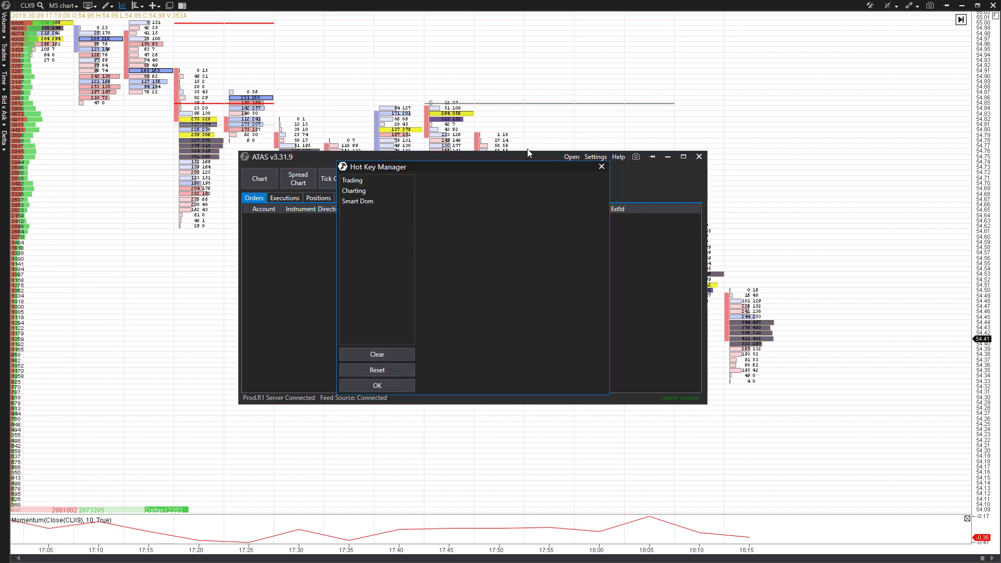
left_click(601, 168)
left_click(605, 160)
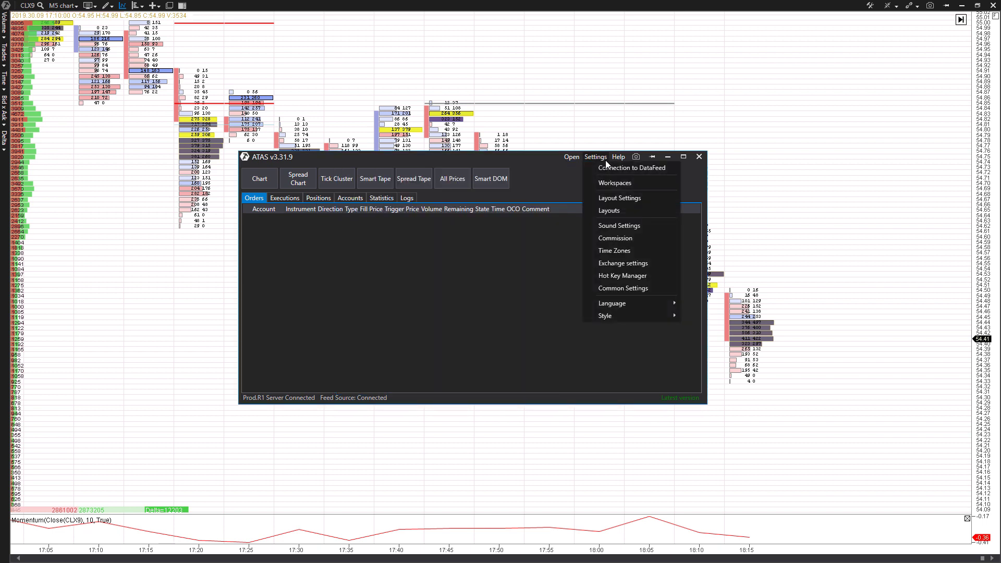
left_click(565, 231)
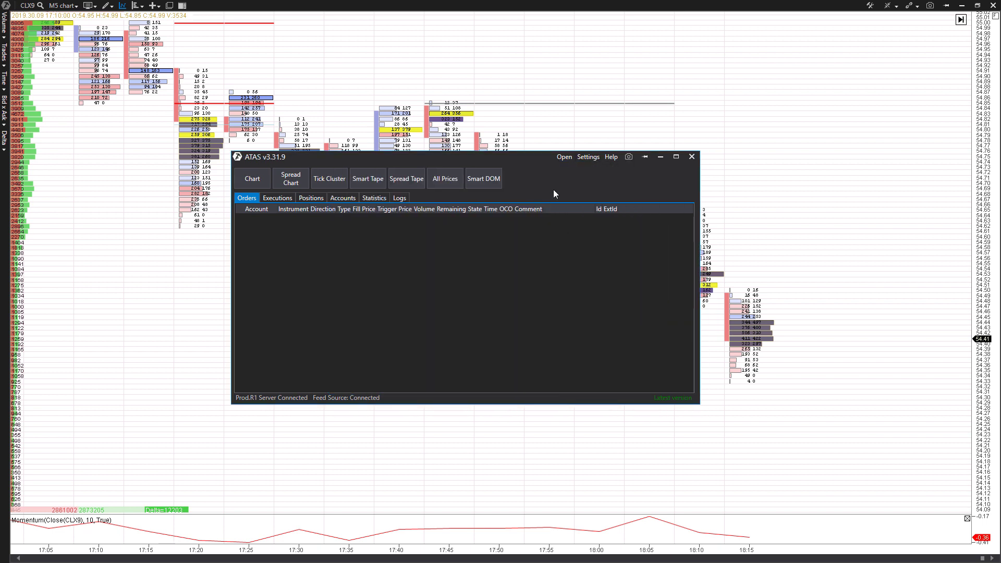
Minimise the main window to reveal the CLX9 M5 footprint chart and check the Drawing objects shortcuts
left_click(660, 157)
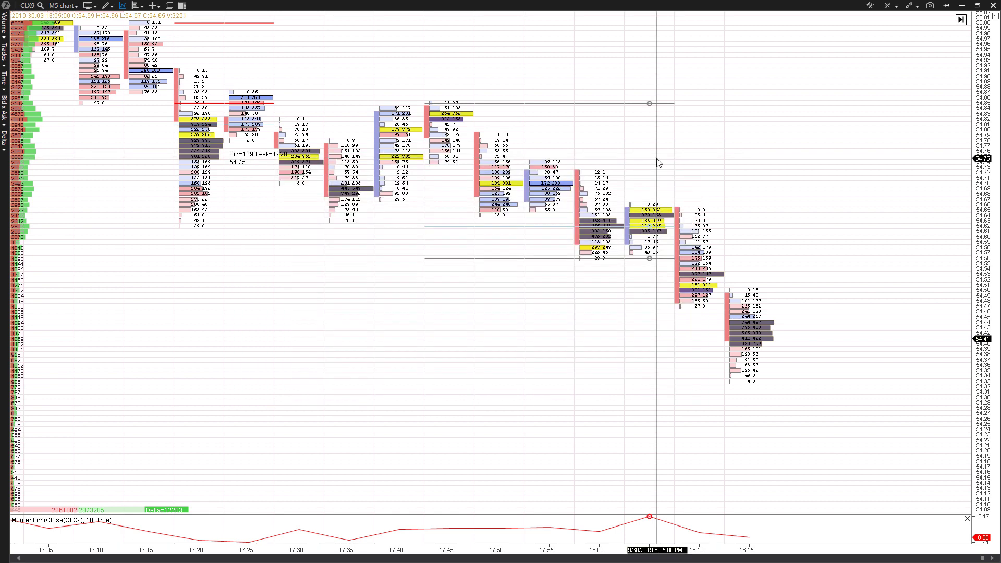
left_click(112, 5)
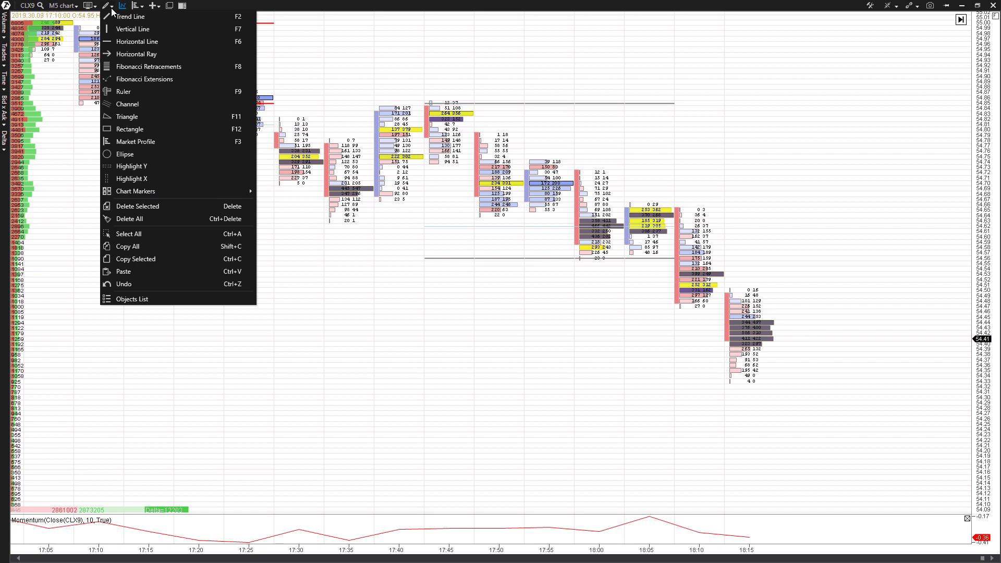
left_click(145, 8)
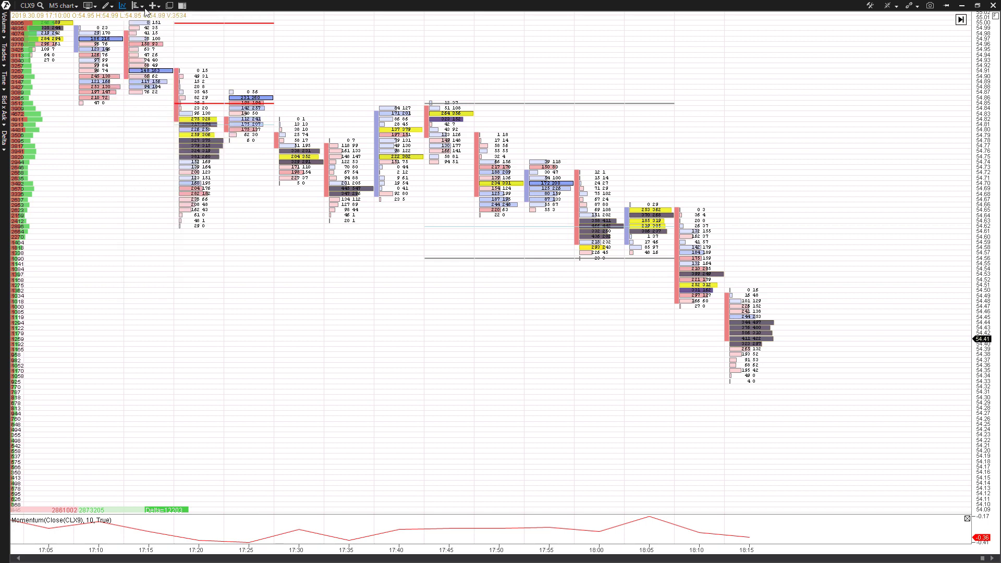
left_click(89, 5)
left_click(106, 7)
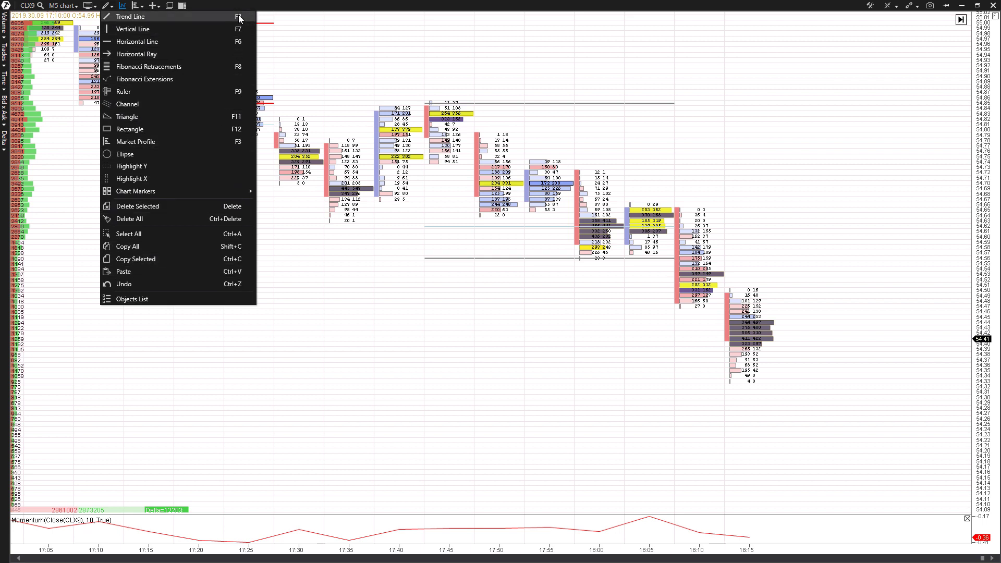
left_click(357, 56)
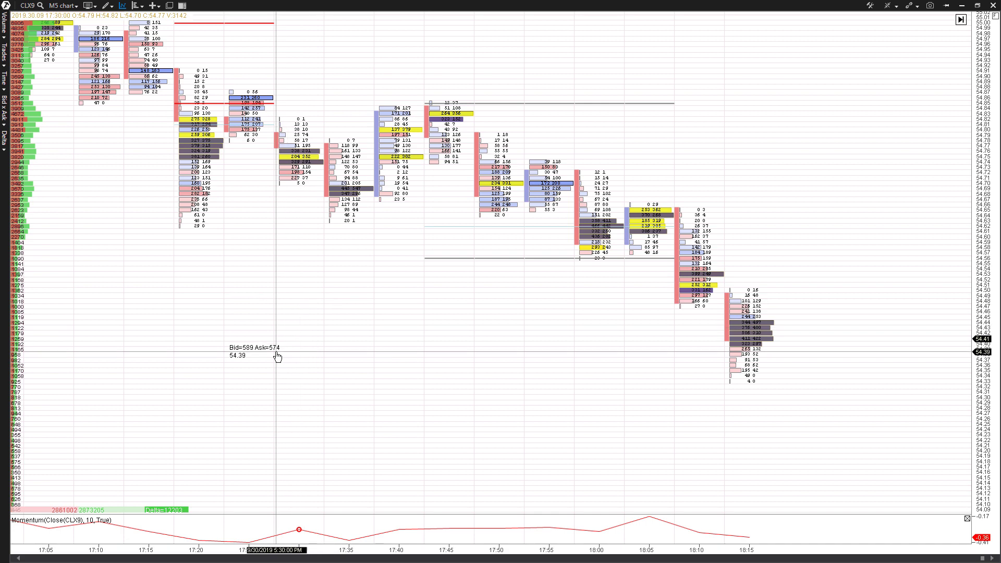
Draw two rising trend lines, across the 17:30–17:40 bars and near 17:55–18:10
mouse_move(300, 348)
left_mouse_down()
mouse_move(377, 262)
mouse_move(399, 215)
left_mouse_up()
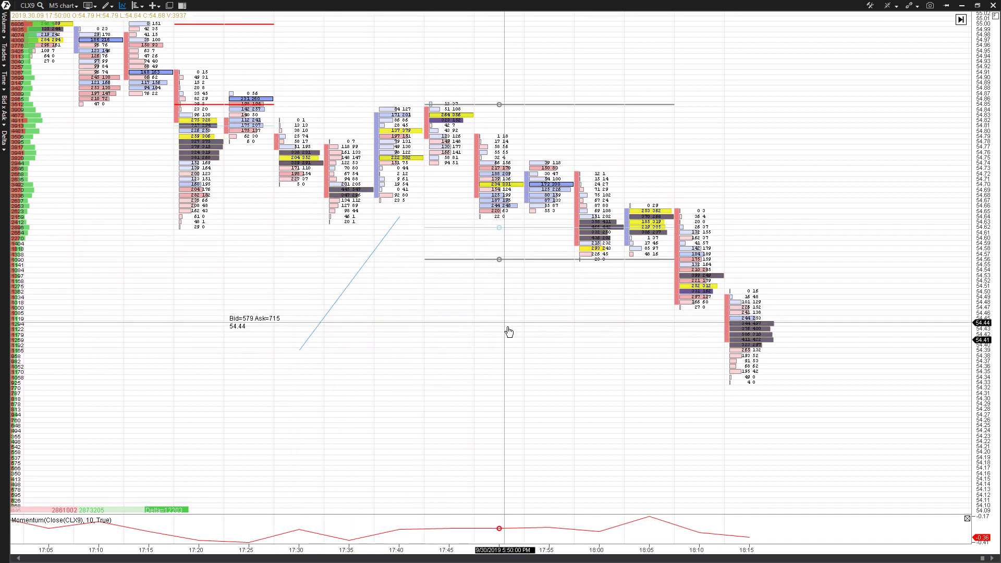
mouse_move(550, 349)
left_mouse_down()
mouse_move(684, 199)
mouse_move(700, 195)
left_mouse_up()
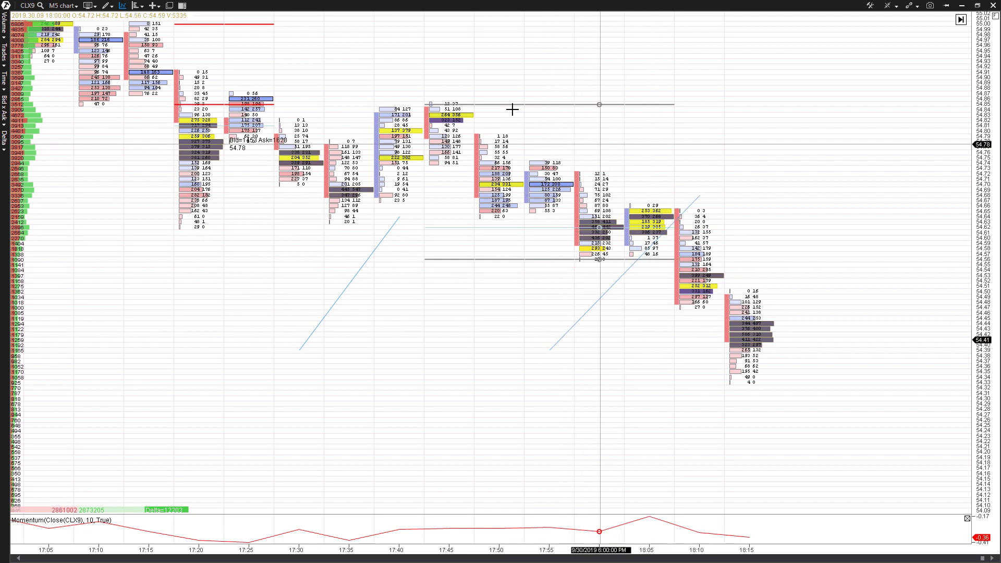
left_click(106, 7)
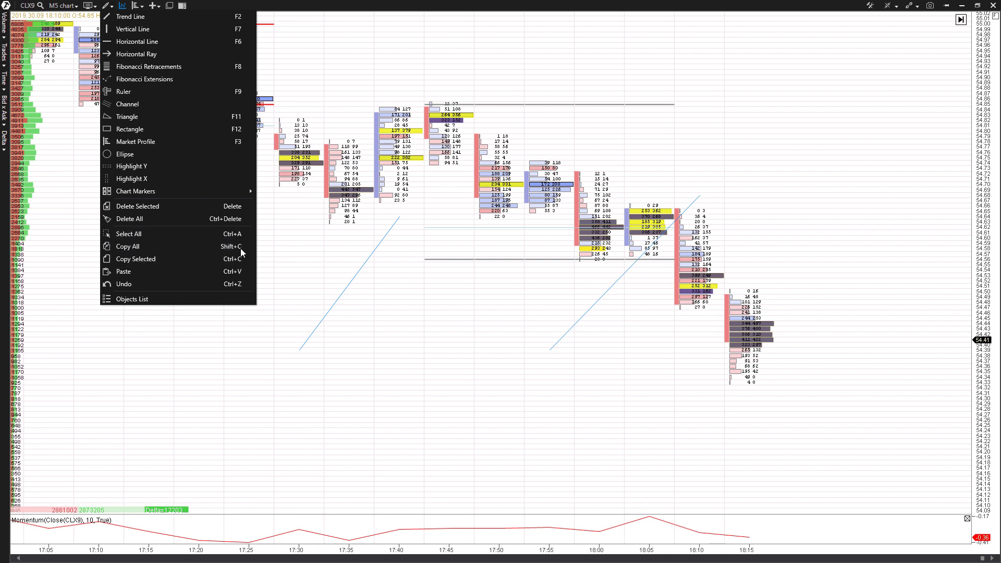
Select the left trend line and place a parallel copy of it below and to the right
left_click(344, 290)
left_click(348, 285)
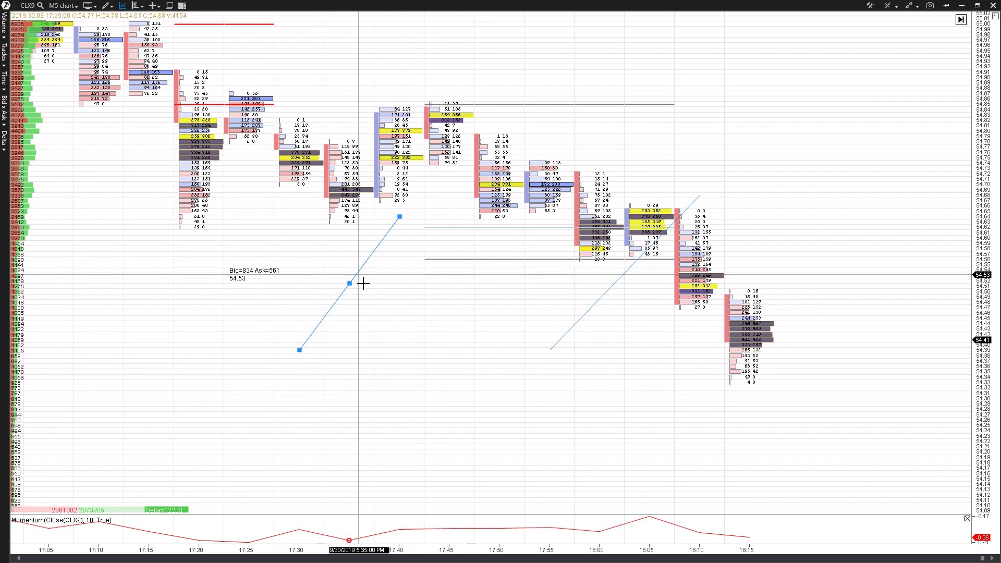
left_click_drag(350, 284, 400, 358)
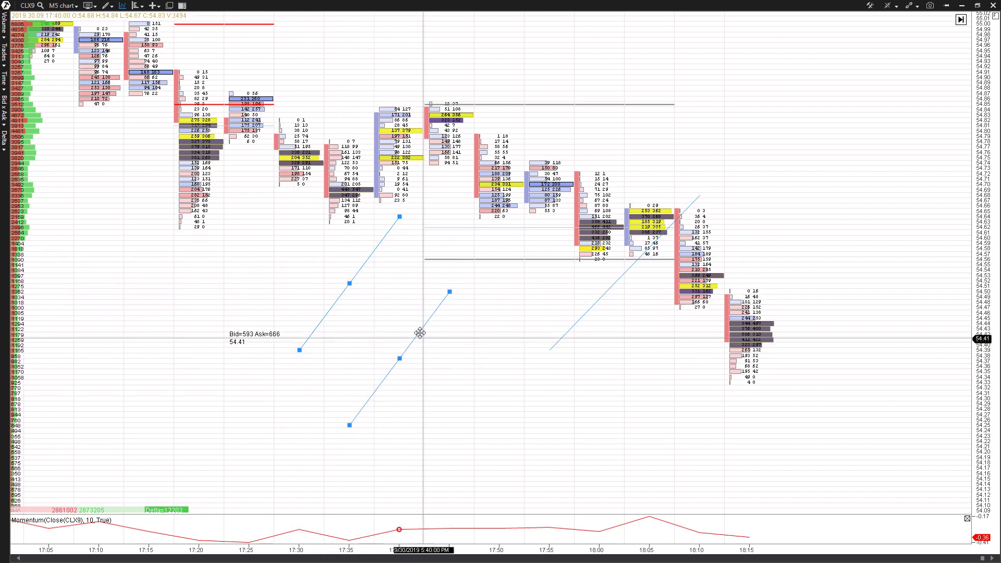
left_click(108, 6)
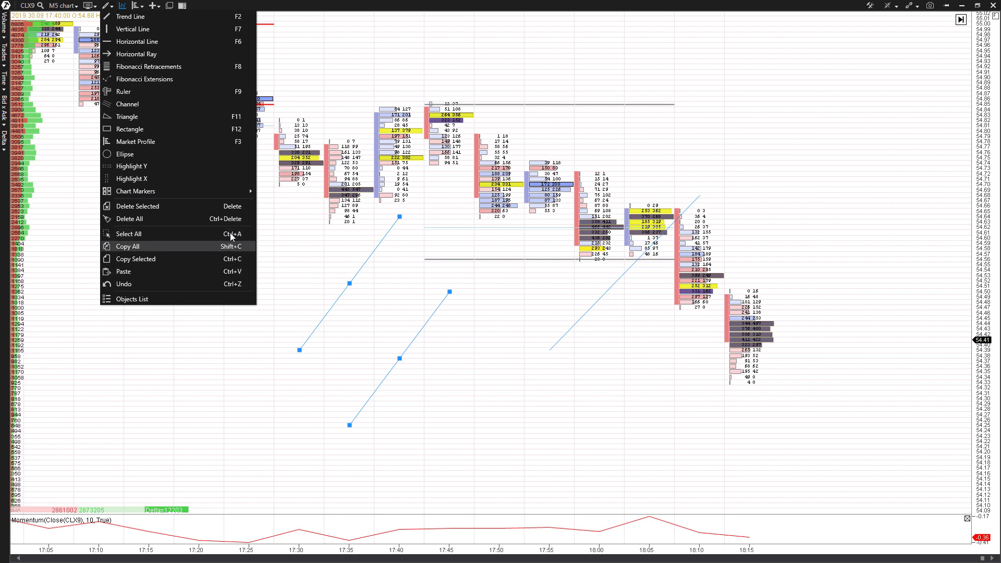
Select every drawing with Ctrl+A and delete all three trend lines
left_click(245, 366)
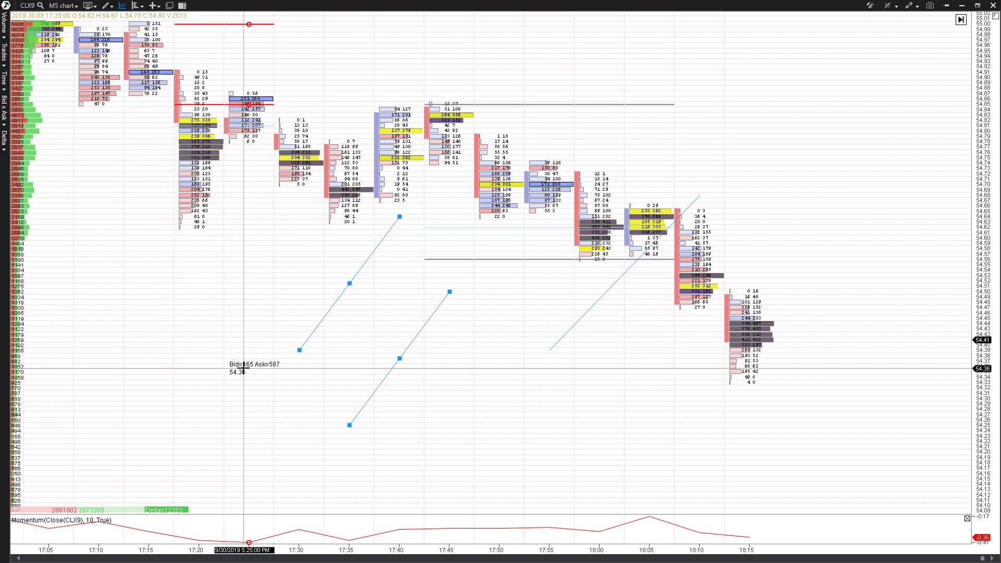
key("ctrl+a")
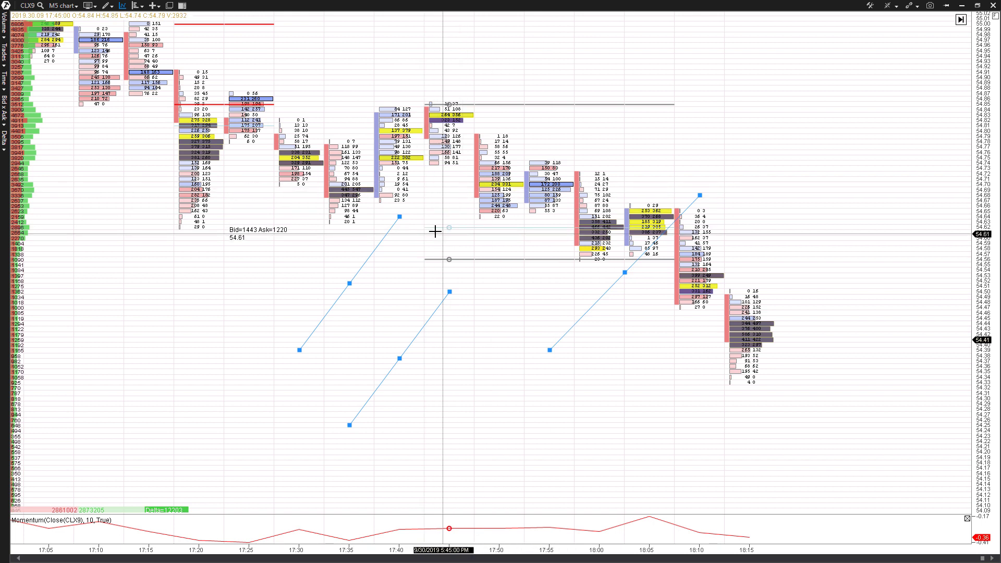
key("Delete")
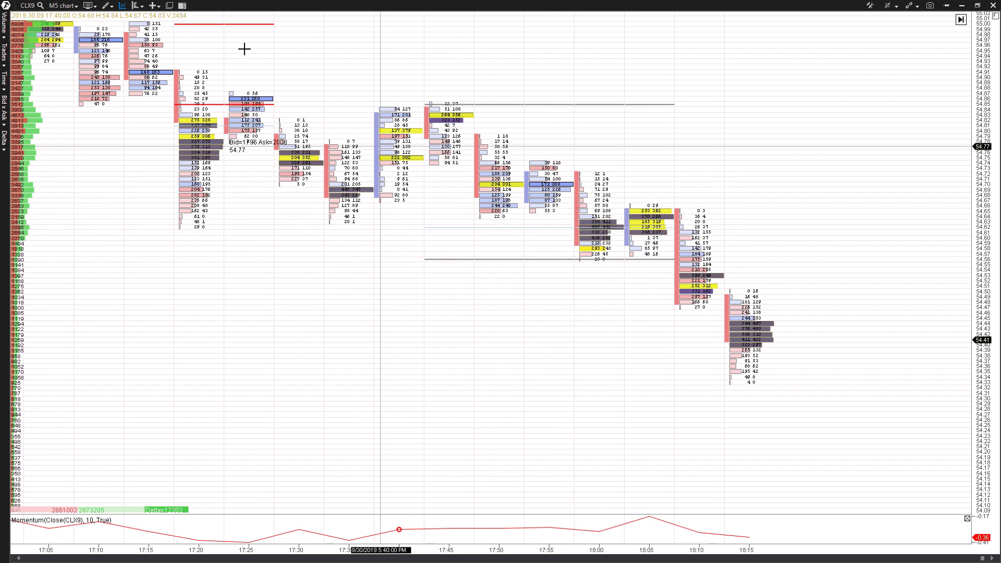
left_click(108, 7)
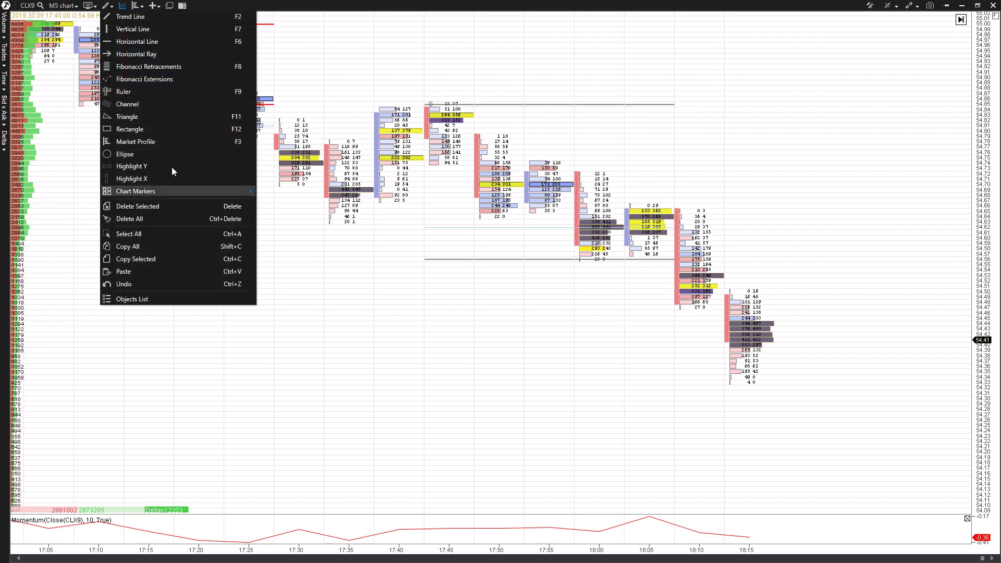